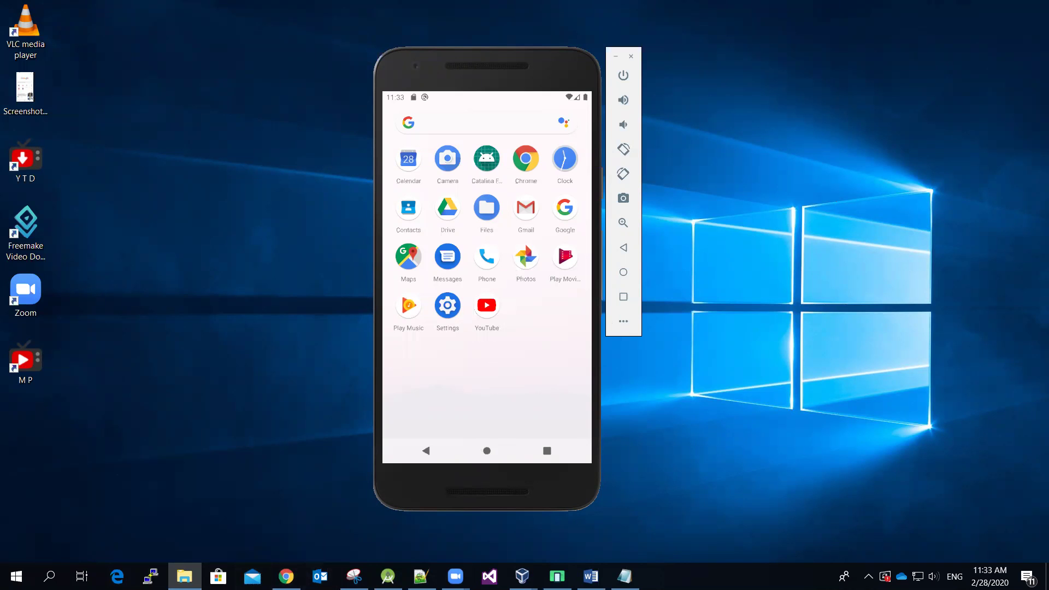
Step: Open the mySamplePhotos_compressed folder of C-F icon images in File Explorer
{"action": "left_click", "coordinate": [184, 577]}
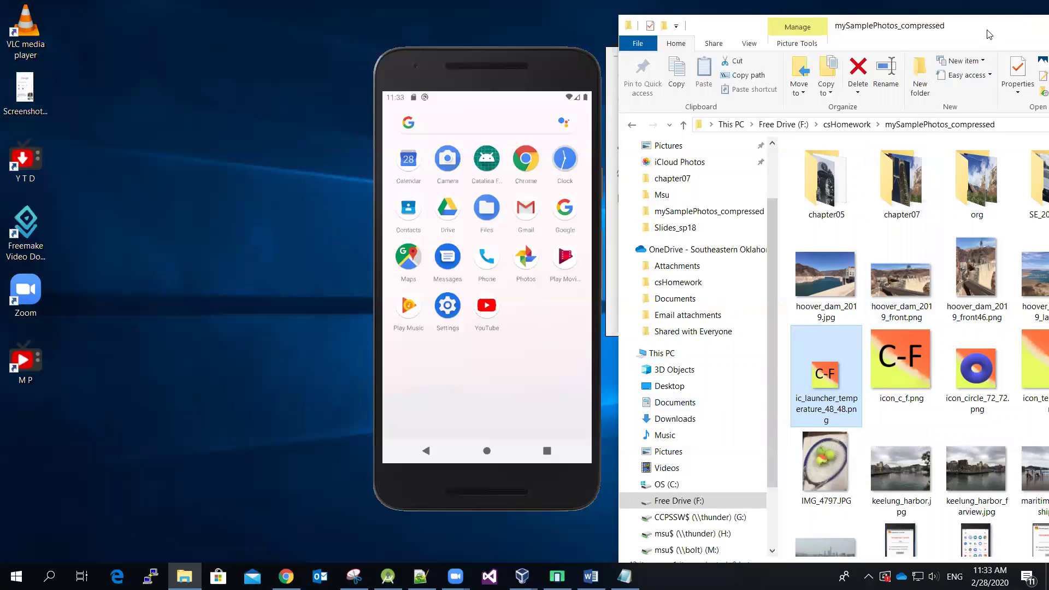
Step: Minimize File Explorer and move the emulator window to the right screen edge
{"action": "left_click", "coordinate": [1045, 26]}
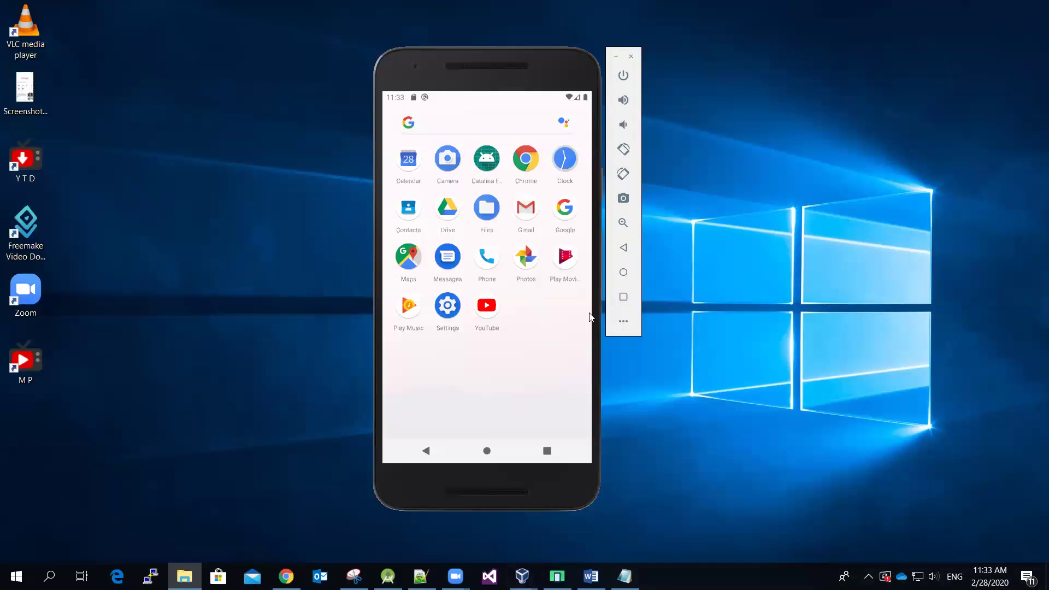
{"action": "mouse_move", "coordinate": [413, 61]}
{"action": "left_mouse_down"}
{"action": "mouse_move", "coordinate": [870, 36]}
{"action": "mouse_move", "coordinate": [857, 22]}
{"action": "left_mouse_up"}
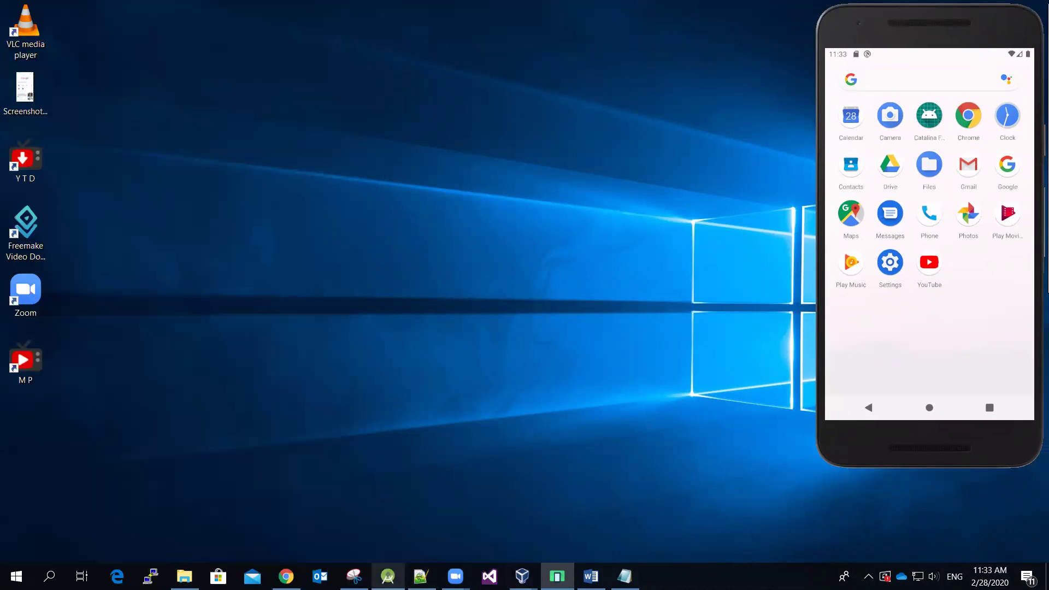
Step: Return to the temperatureConverter project and select app > res in the Project tree
{"action": "left_click", "coordinate": [387, 575]}
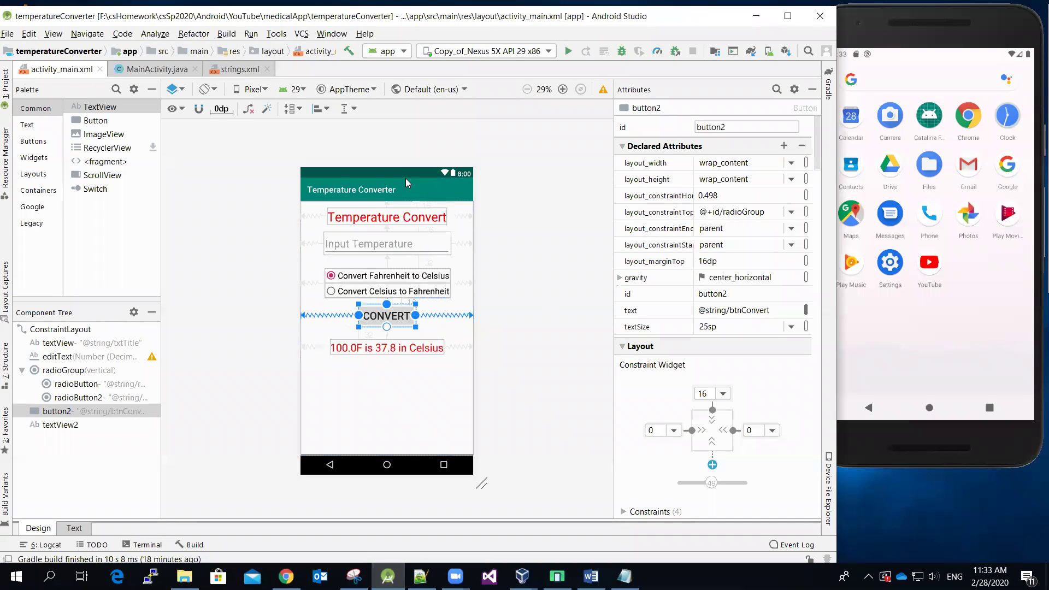
{"action": "left_click", "coordinate": [396, 173]}
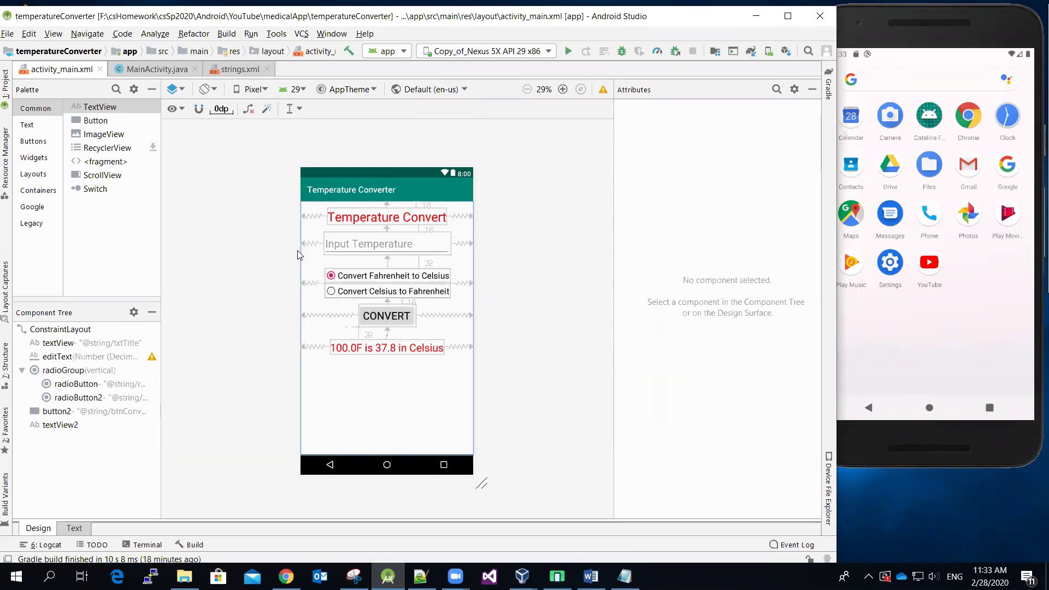
{"action": "left_click", "coordinate": [12, 89]}
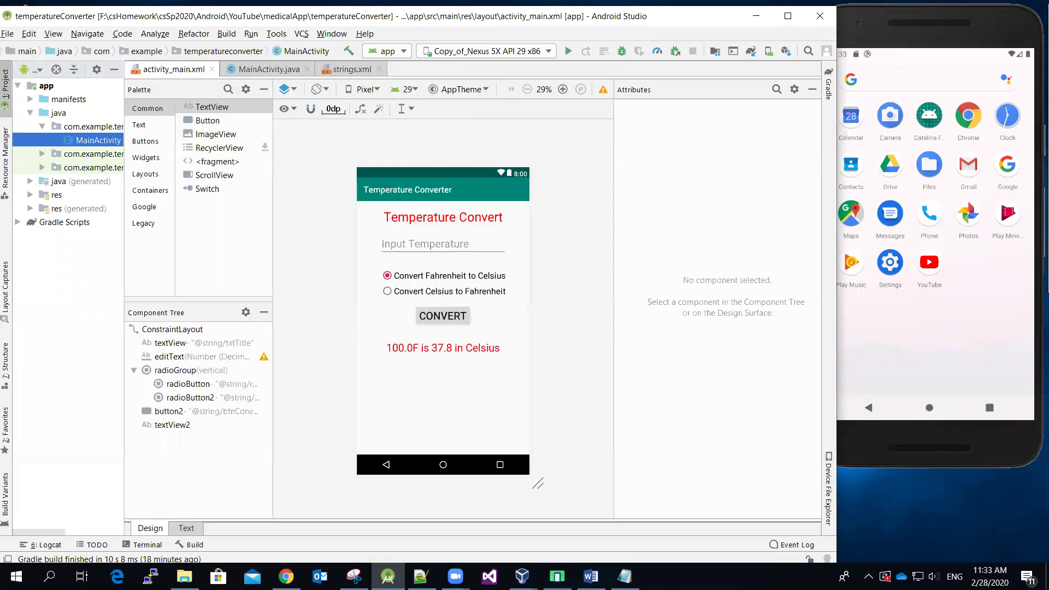
{"action": "left_click", "coordinate": [935, 345]}
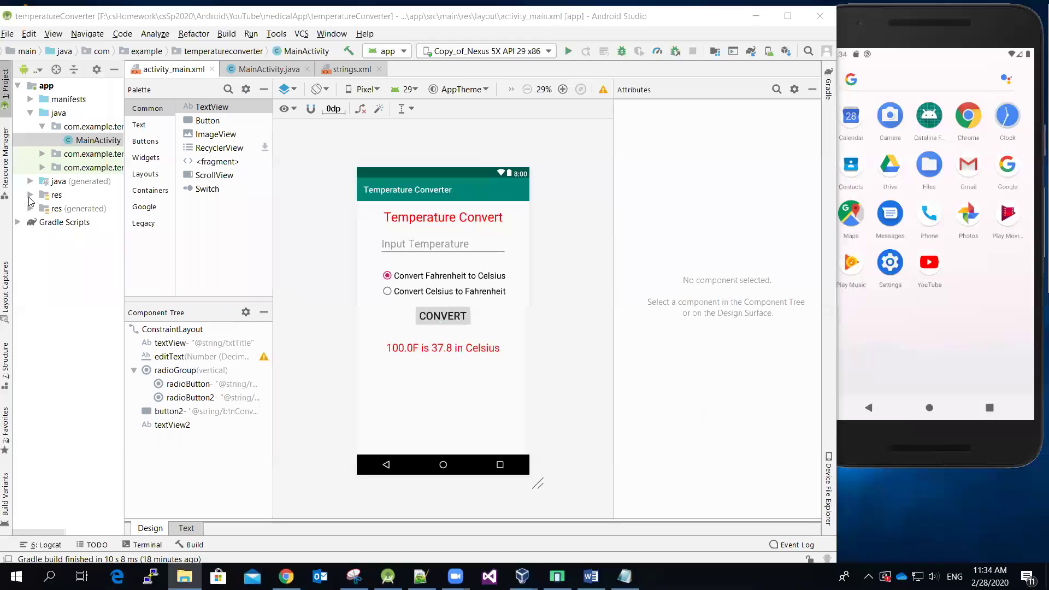
{"action": "left_click", "coordinate": [46, 87]}
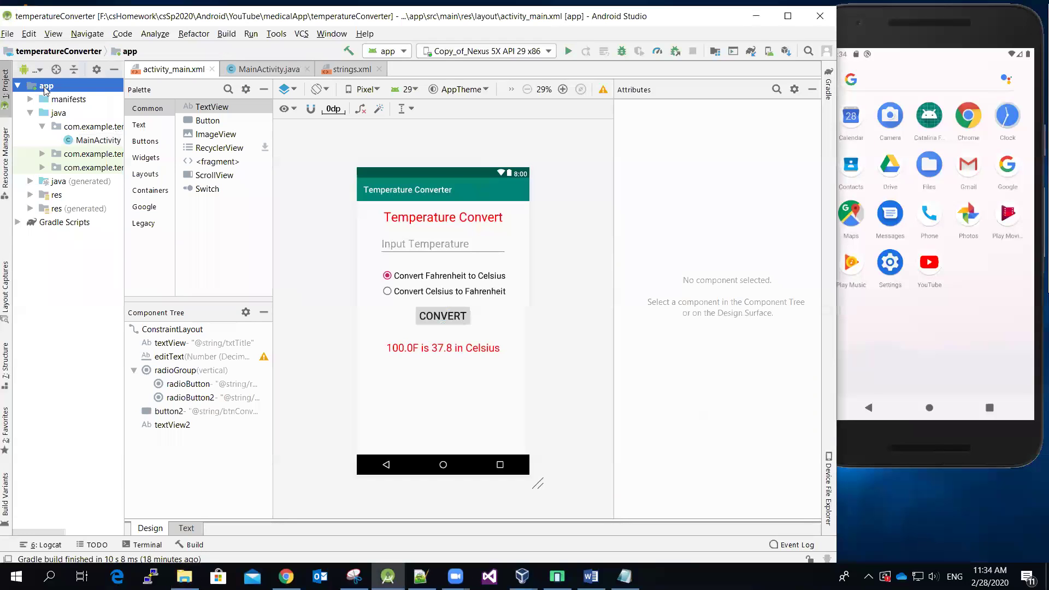
{"action": "left_click", "coordinate": [56, 197]}
Step: Choose New > Image Asset from the res folder's context menu
{"action": "right_click", "coordinate": [57, 201]}
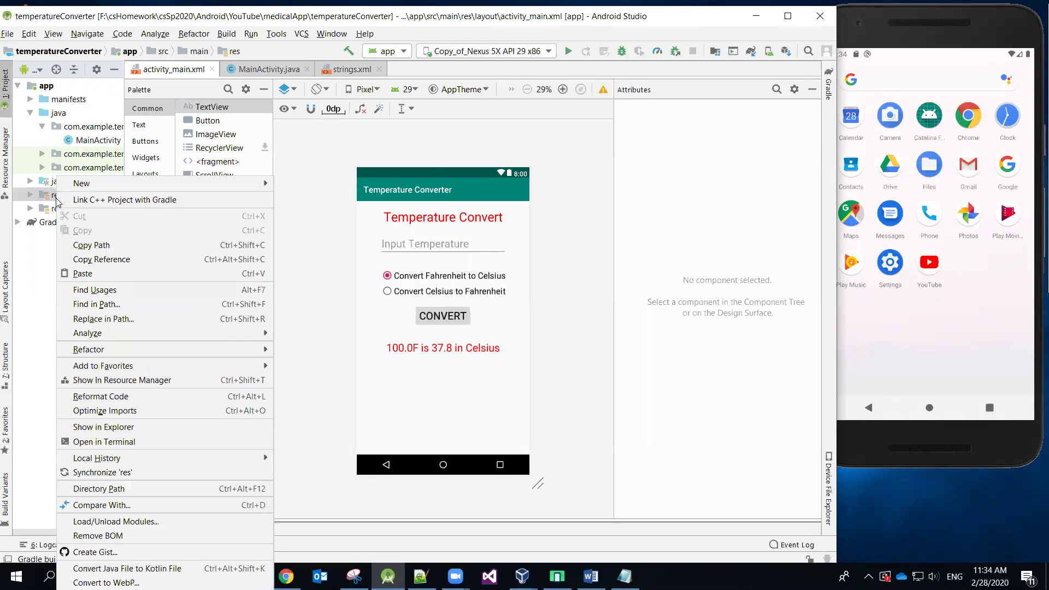
{"action": "mouse_move", "coordinate": [81, 183]}
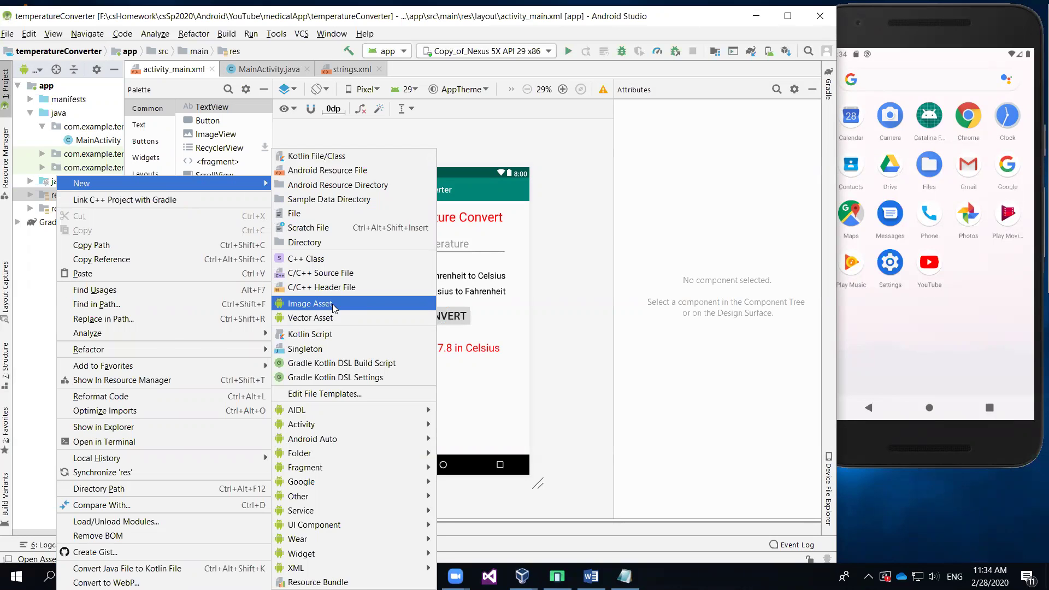
{"action": "left_click", "coordinate": [332, 307]}
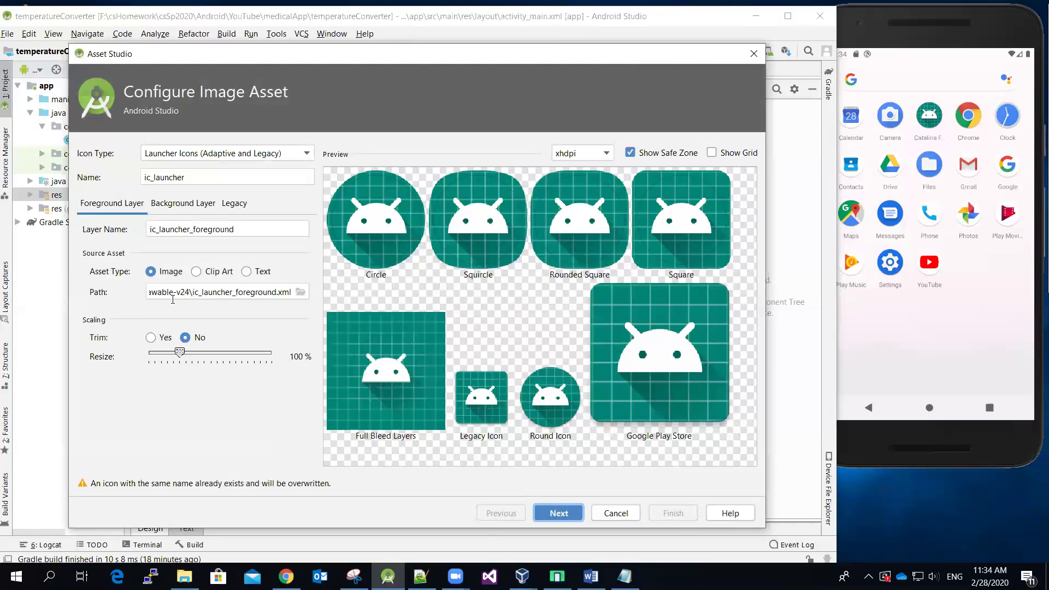
Step: Choose F:\csHomework\ic_launcher_temperature_48_48.png as the launcher icon's source image
{"action": "left_click", "coordinate": [300, 293]}
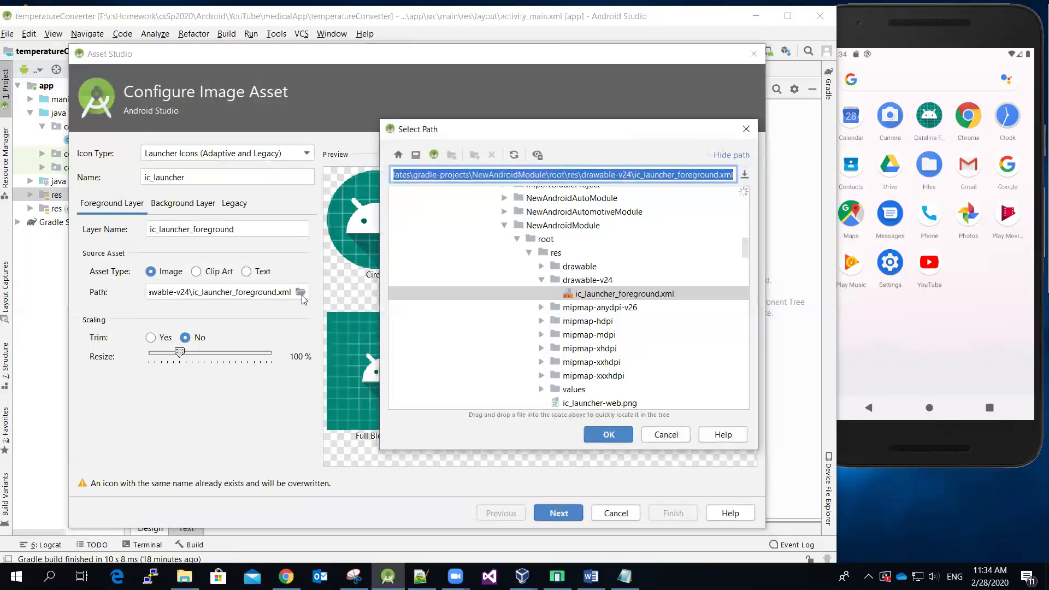
{"action": "scroll", "coordinate": [744, 236], "scroll_direction": "up", "scroll_amount": 4}
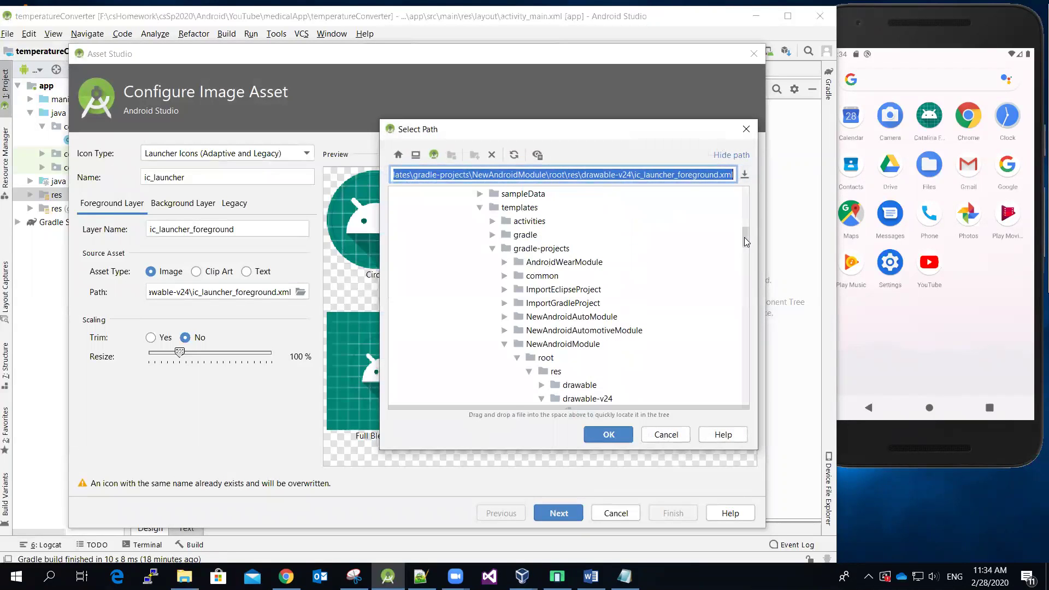
{"action": "scroll", "coordinate": [744, 237], "scroll_direction": "up", "scroll_amount": 3}
{"action": "scroll", "coordinate": [747, 233], "scroll_direction": "up", "scroll_amount": 3}
{"action": "scroll", "coordinate": [747, 229], "scroll_direction": "up", "scroll_amount": 4}
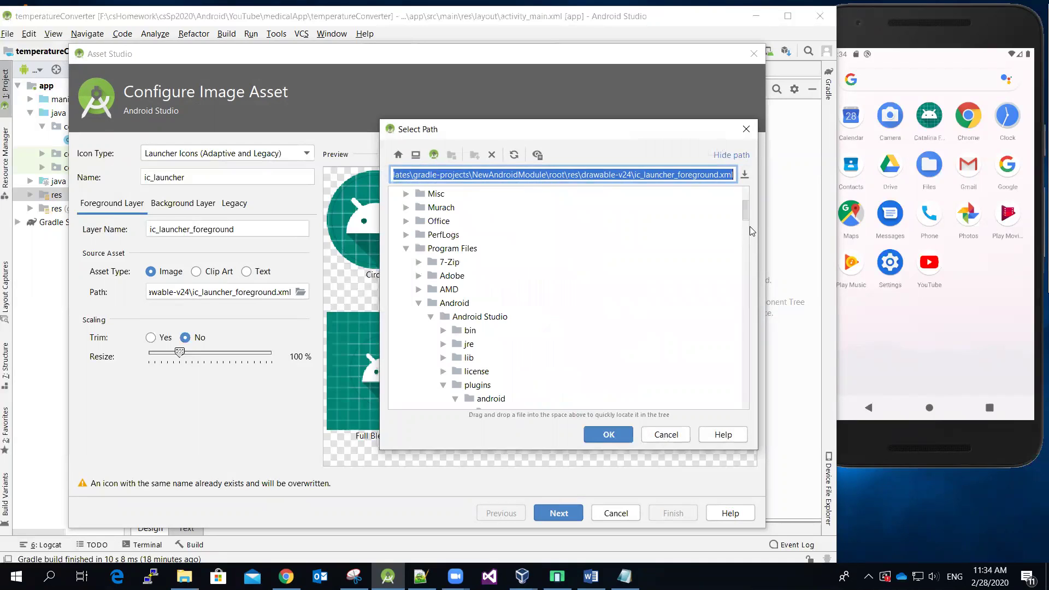
{"action": "left_click_drag", "start_coordinate": [746, 210], "coordinate": [744, 190]}
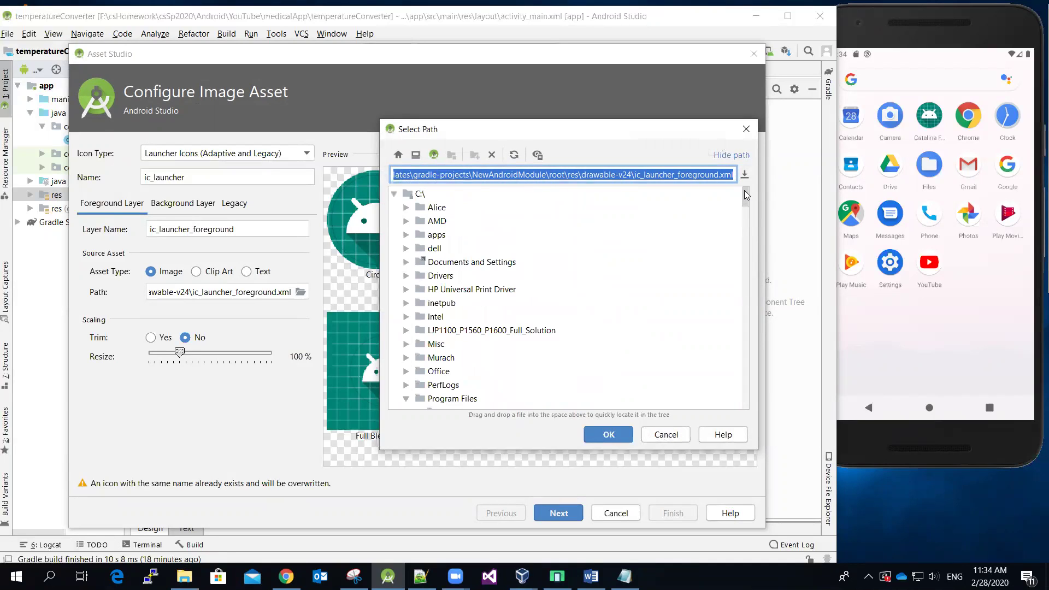
{"action": "left_click", "coordinate": [393, 194]}
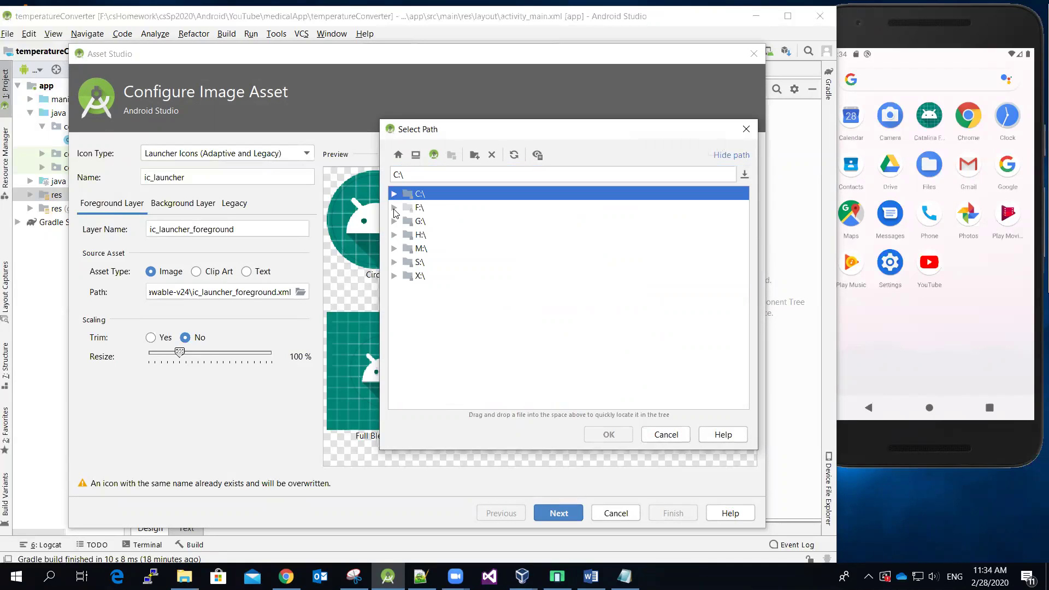
{"action": "left_click", "coordinate": [394, 209]}
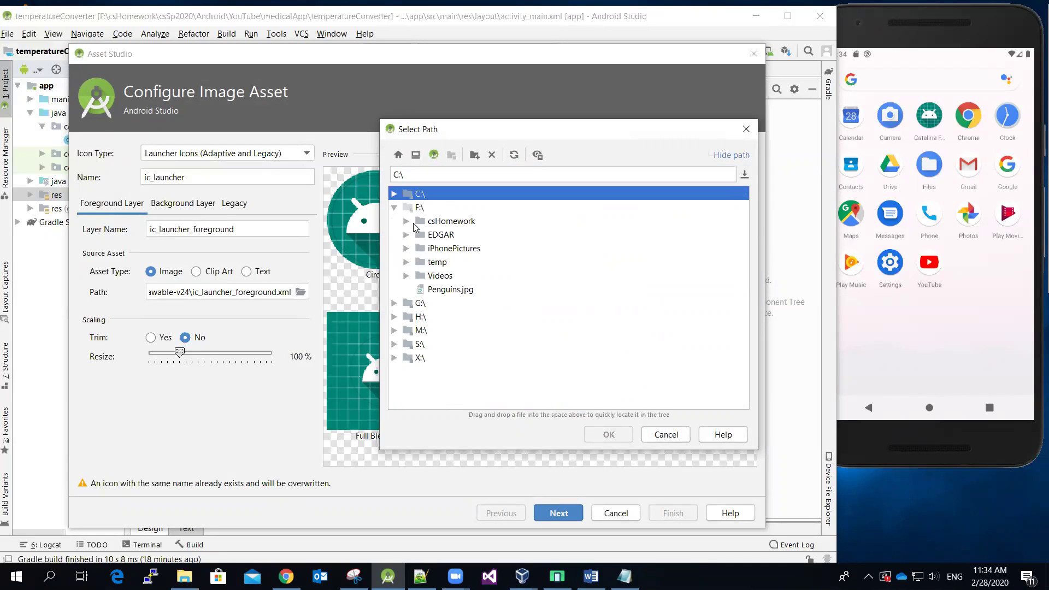
{"action": "left_click", "coordinate": [405, 222]}
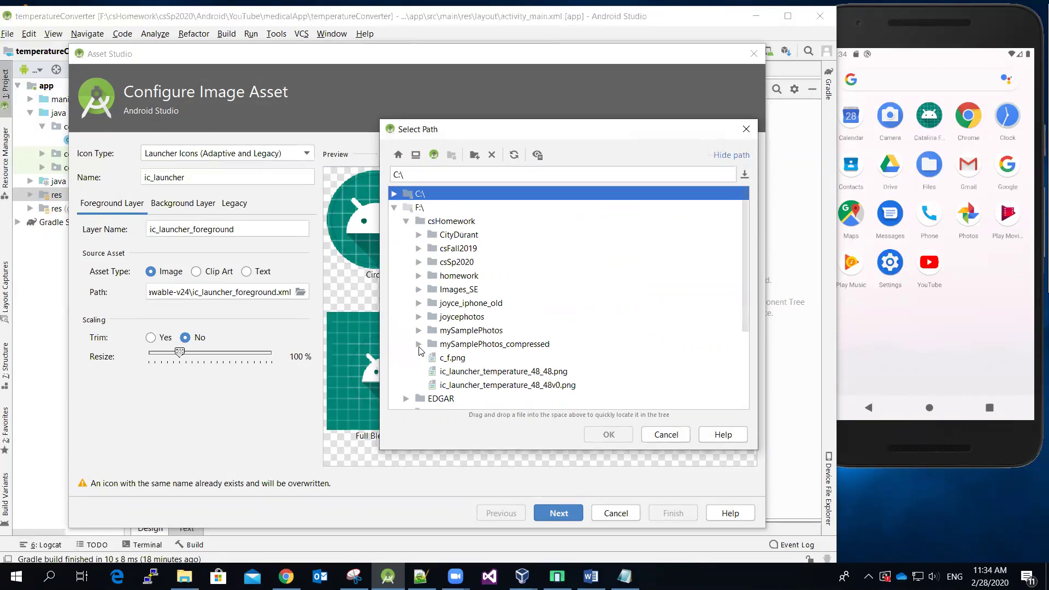
{"action": "left_click", "coordinate": [452, 377]}
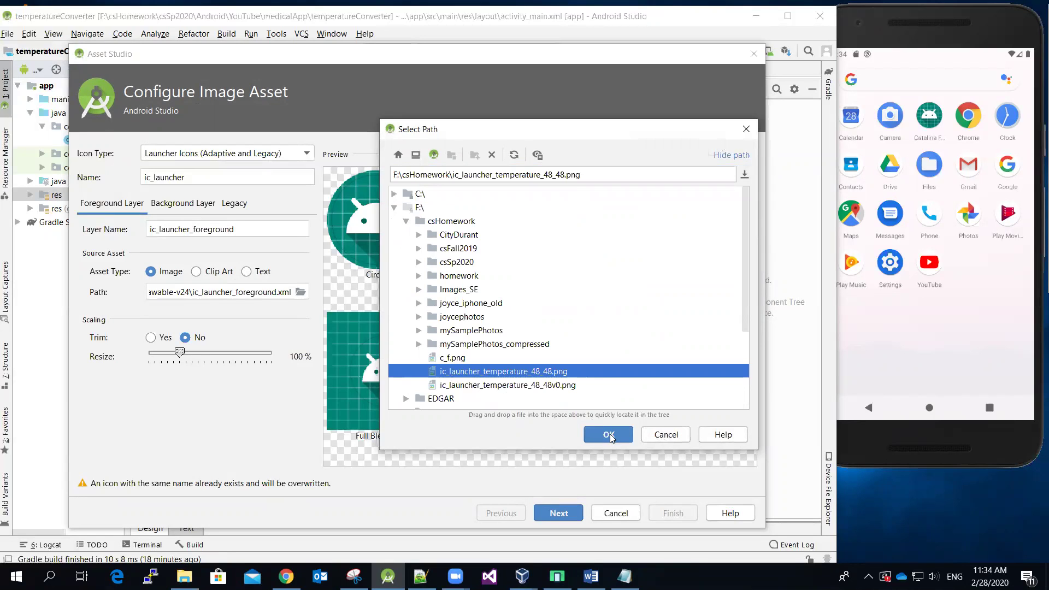
{"action": "left_click", "coordinate": [608, 436]}
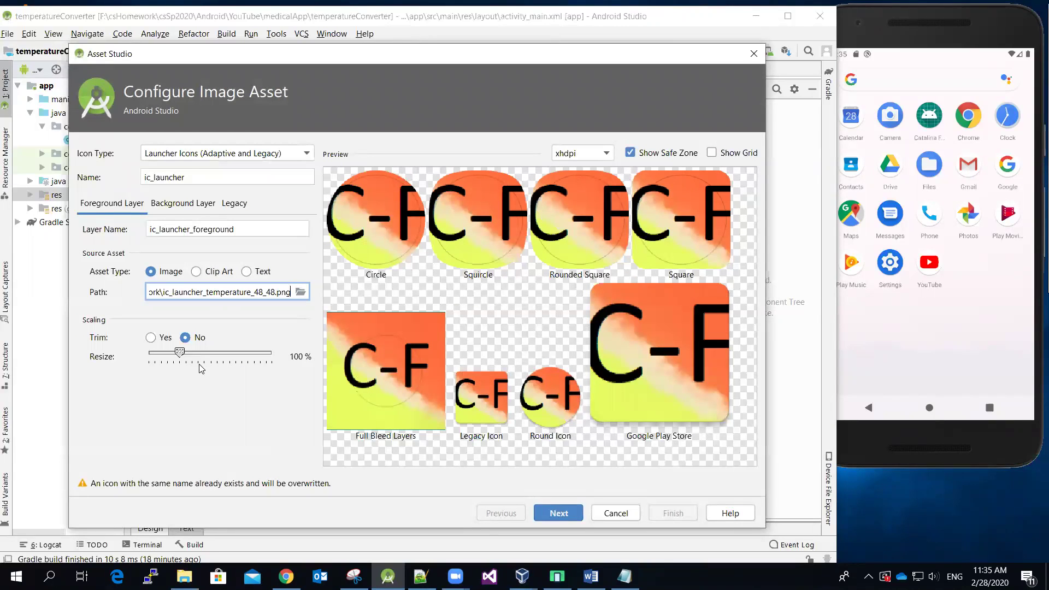
Step: Trim the icon, resize it to 115%, and advance to Confirm Icon Path
{"action": "left_click", "coordinate": [151, 338]}
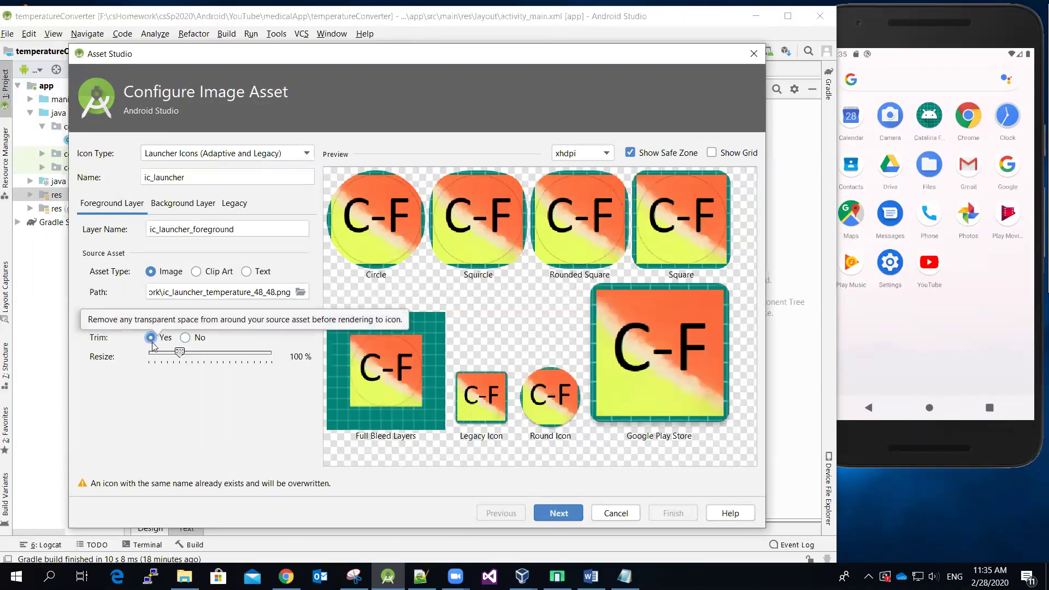
{"action": "left_click_drag", "start_coordinate": [179, 354], "coordinate": [186, 354]}
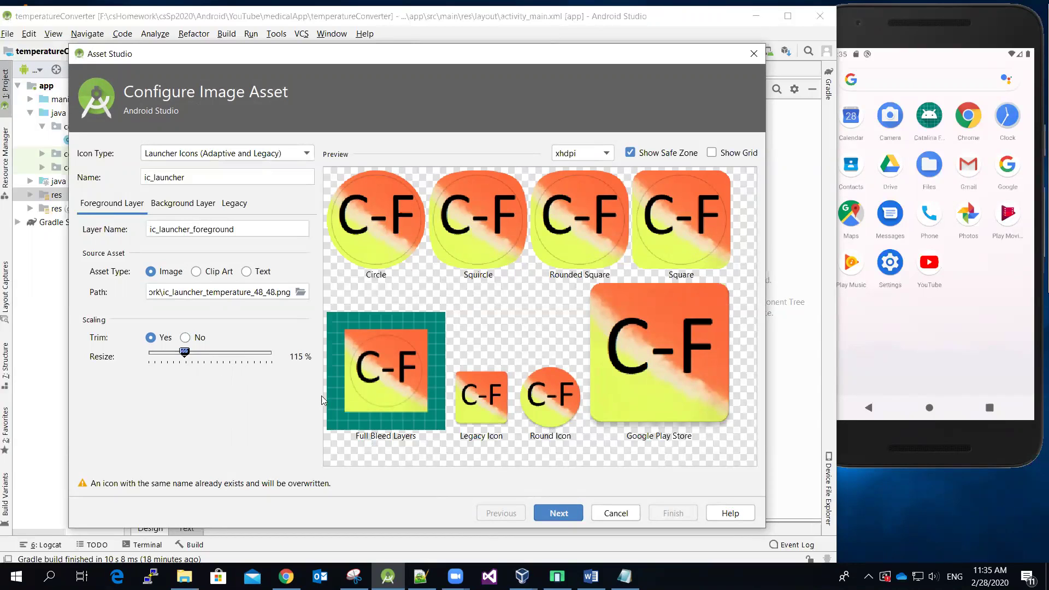
{"action": "left_click", "coordinate": [566, 519]}
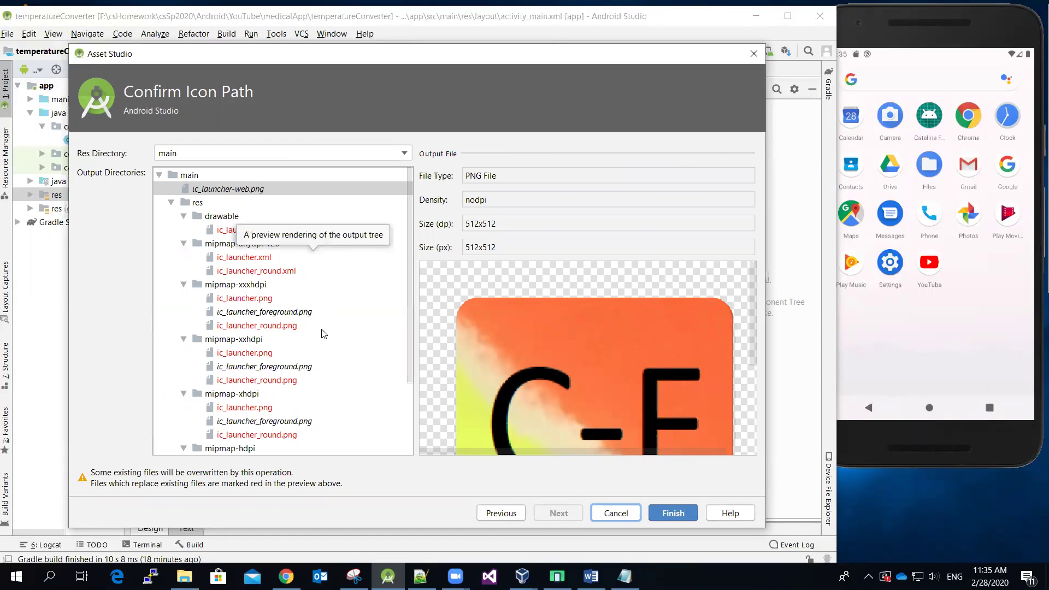
{"action": "left_click", "coordinate": [679, 515]}
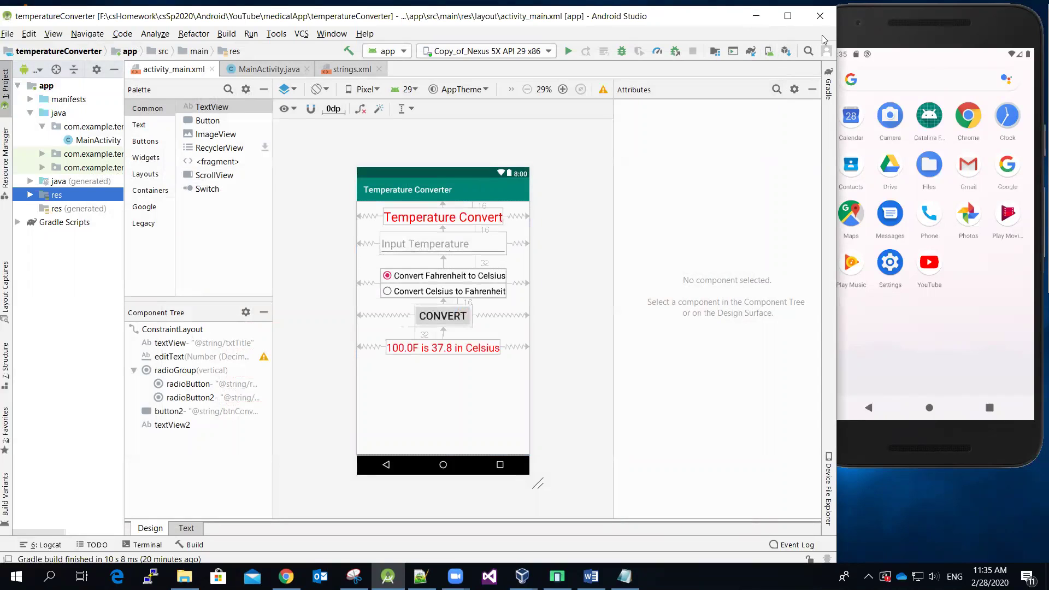
Step: Run 'app' on the emulator and centre the emulator window
{"action": "left_click_drag", "start_coordinate": [840, 33], "coordinate": [807, 33]}
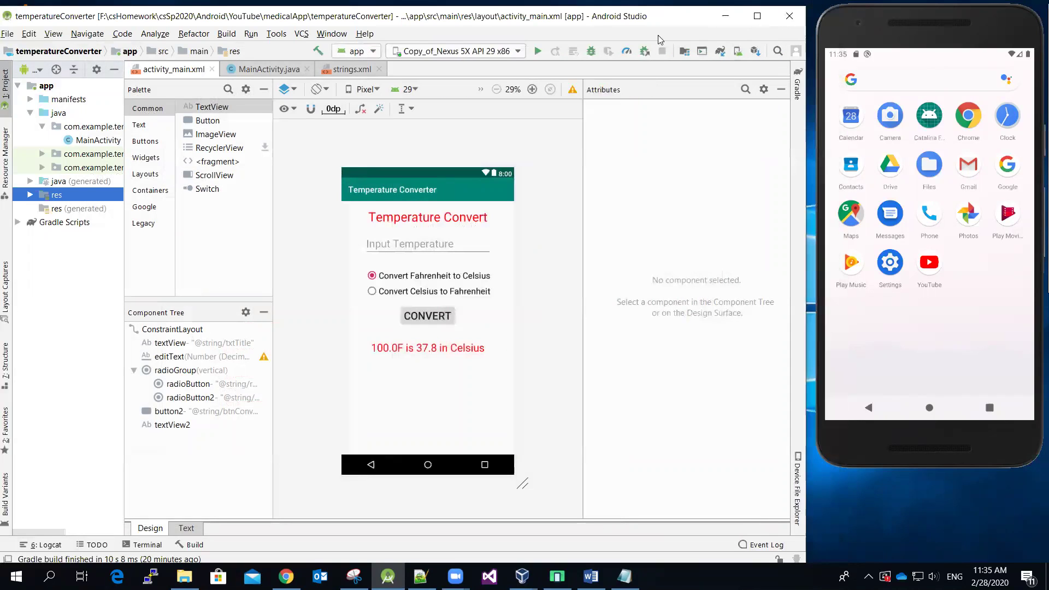
{"action": "left_click", "coordinate": [251, 34]}
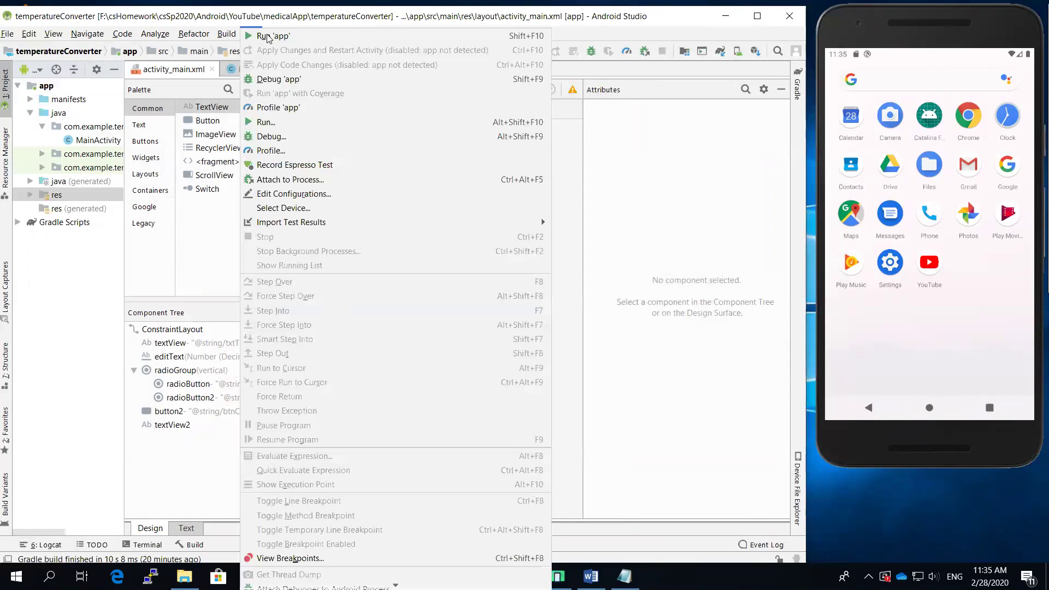
{"action": "left_click", "coordinate": [302, 16]}
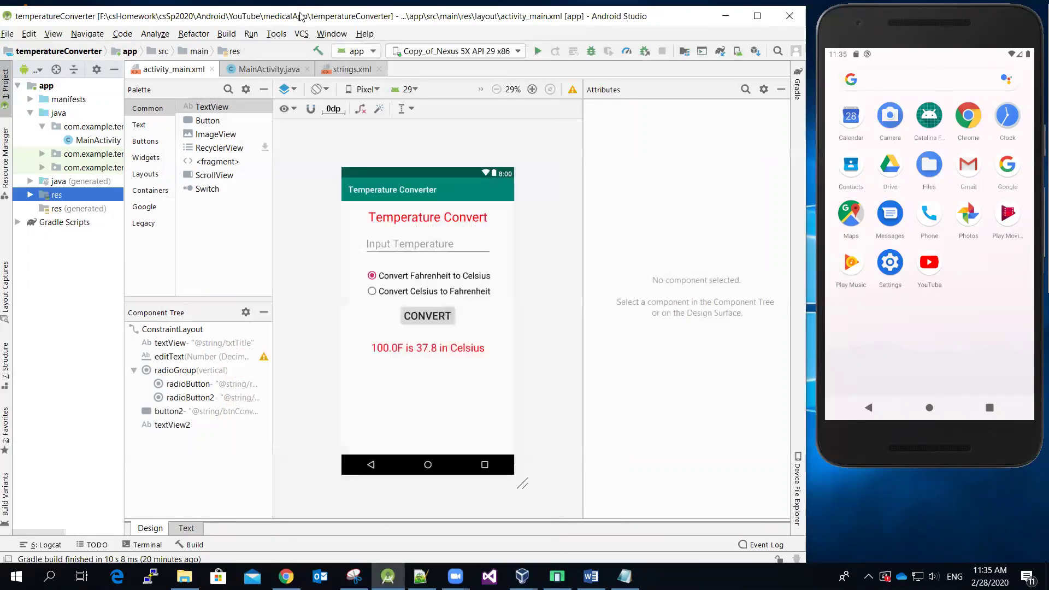
{"action": "left_click", "coordinate": [253, 36]}
{"action": "left_click", "coordinate": [261, 42]}
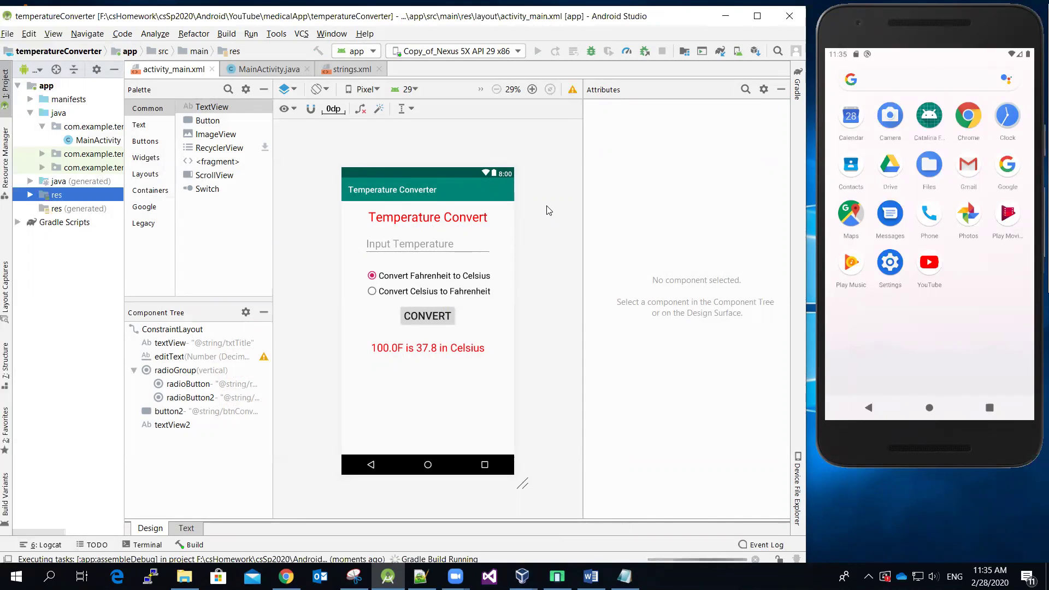
{"action": "mouse_move", "coordinate": [858, 24]}
{"action": "left_mouse_down"}
{"action": "mouse_move", "coordinate": [513, 66]}
{"action": "mouse_move", "coordinate": [414, 116]}
{"action": "left_mouse_up"}
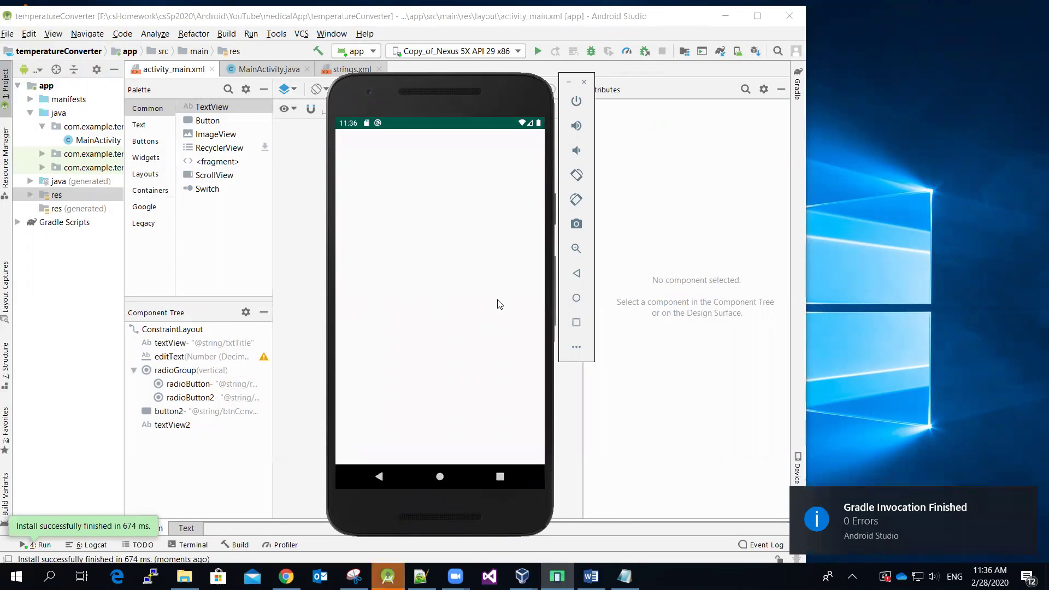
Step: Launch Temperature Converter from its C-F icon in the app drawer, then maximize Android Studio
{"action": "left_click", "coordinate": [439, 476]}
{"action": "left_click_drag", "start_coordinate": [453, 449], "coordinate": [463, 369]}
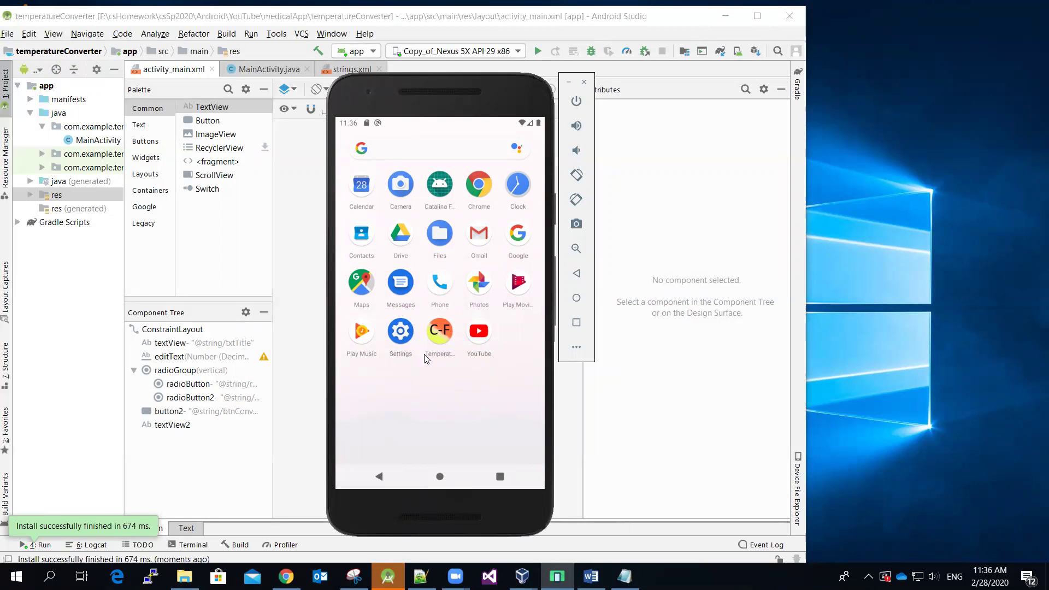
{"action": "left_click", "coordinate": [440, 332]}
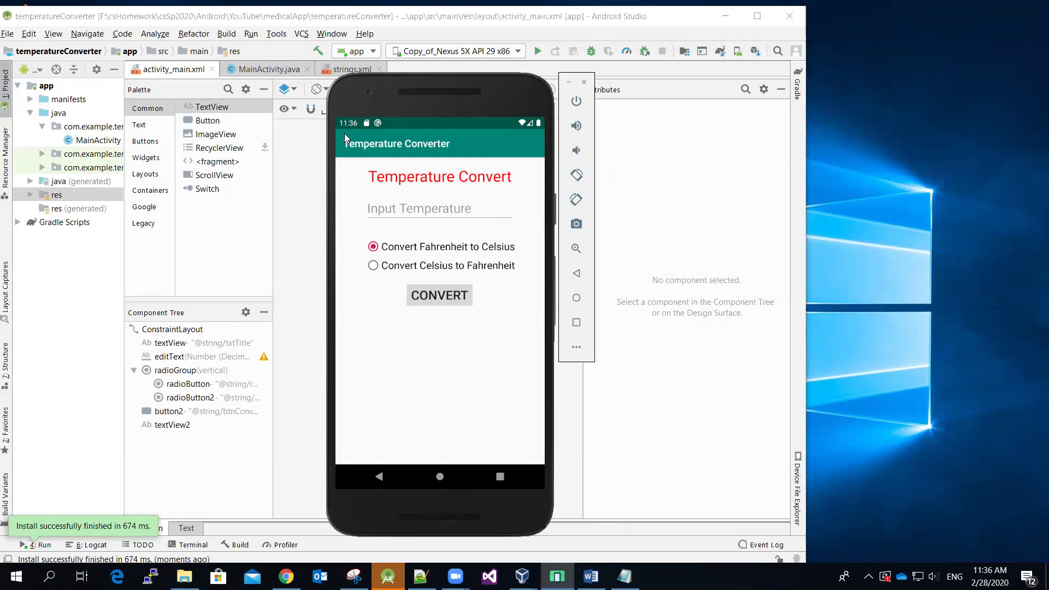
{"action": "left_click_drag", "start_coordinate": [517, 96], "coordinate": [1007, 51]}
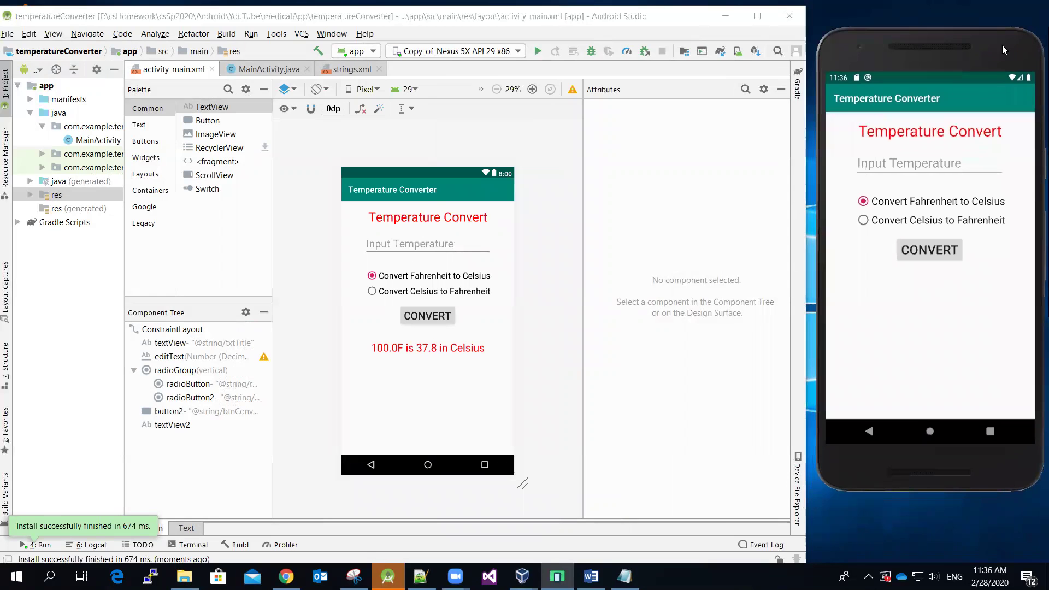
{"action": "double_click", "coordinate": [525, 16]}
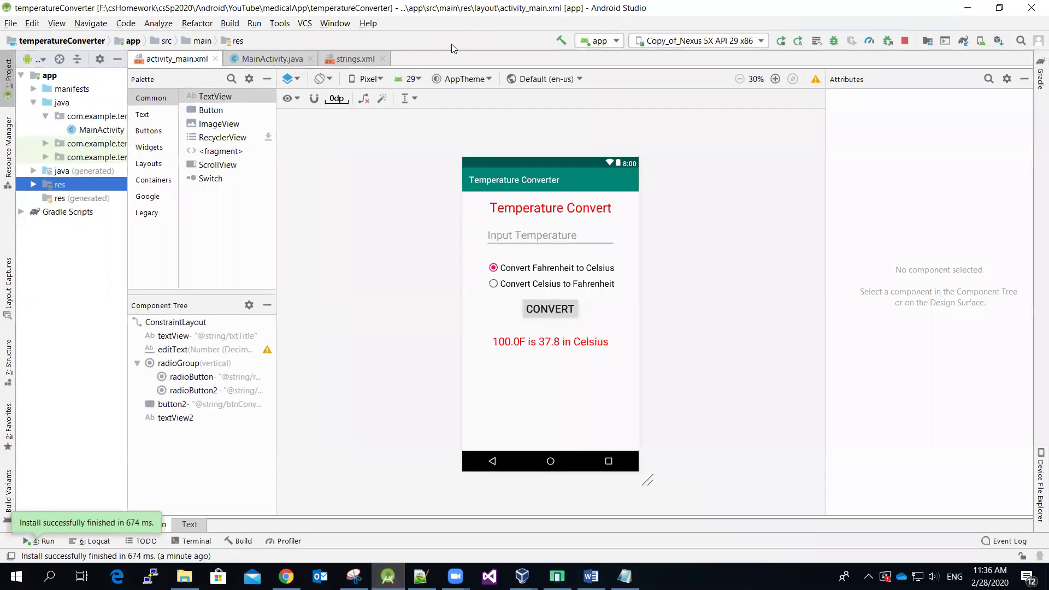
Step: Paste setDisplayShowHomeEnabled, setLogo(R.mipmap.ic_launcher) and setDisplayUseLogoEnabled after setContentView in MainActivity.java
{"action": "left_click", "coordinate": [279, 61]}
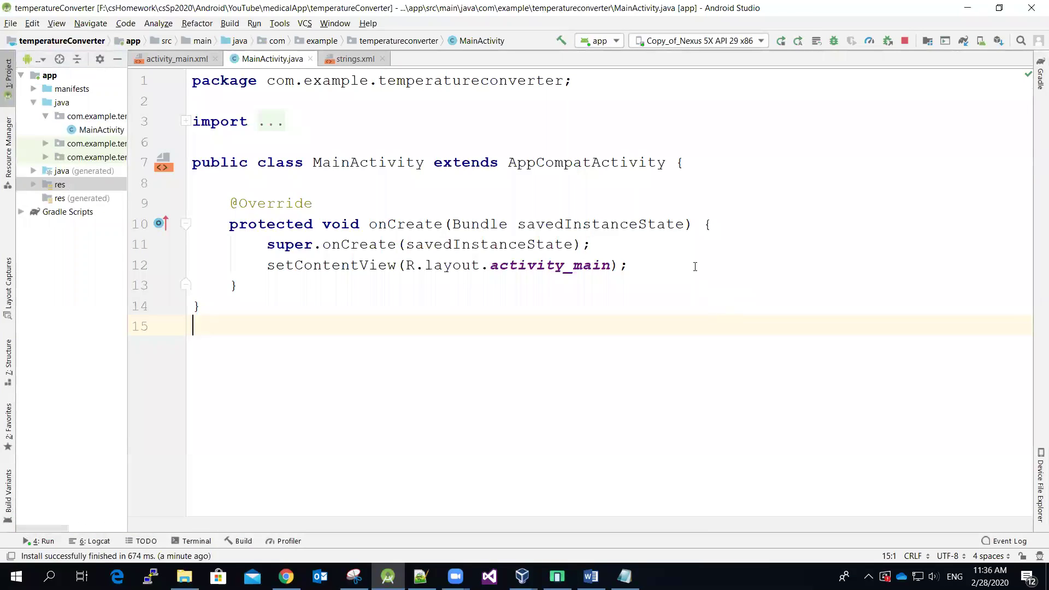
{"action": "left_click", "coordinate": [695, 264]}
{"action": "key", "text": "Return"}
{"action": "key", "text": "Return"}
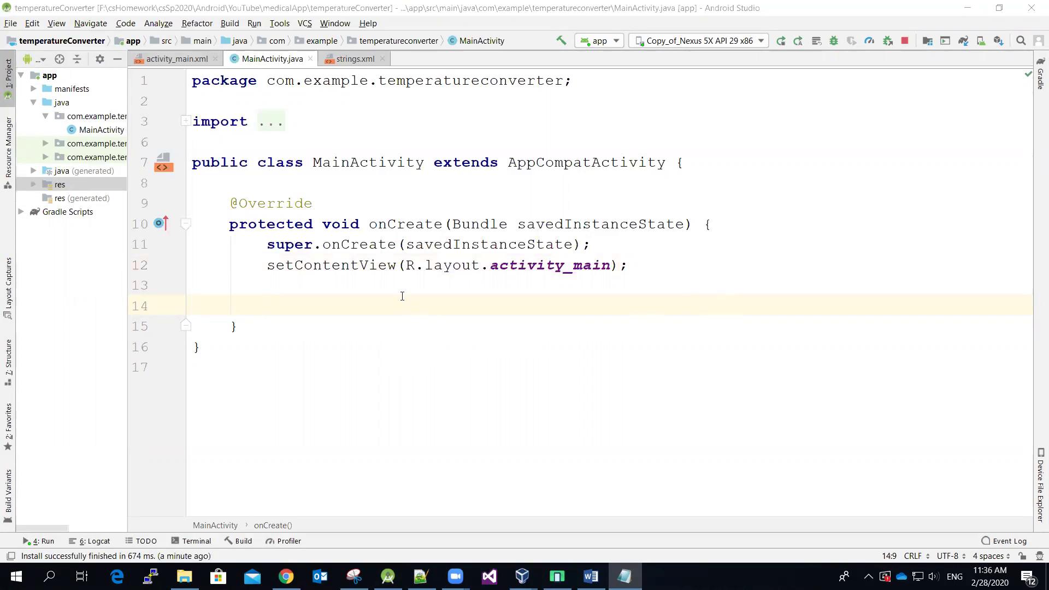
{"action": "type", "text": "getSupportActionBar().setDisplayShowHomeEnabled(true);         getSupportActionBar().setLogo(R.mipmap.ic_launcher);         getSupportActionBar().setDisplayUseLogoEnabled(true);"}
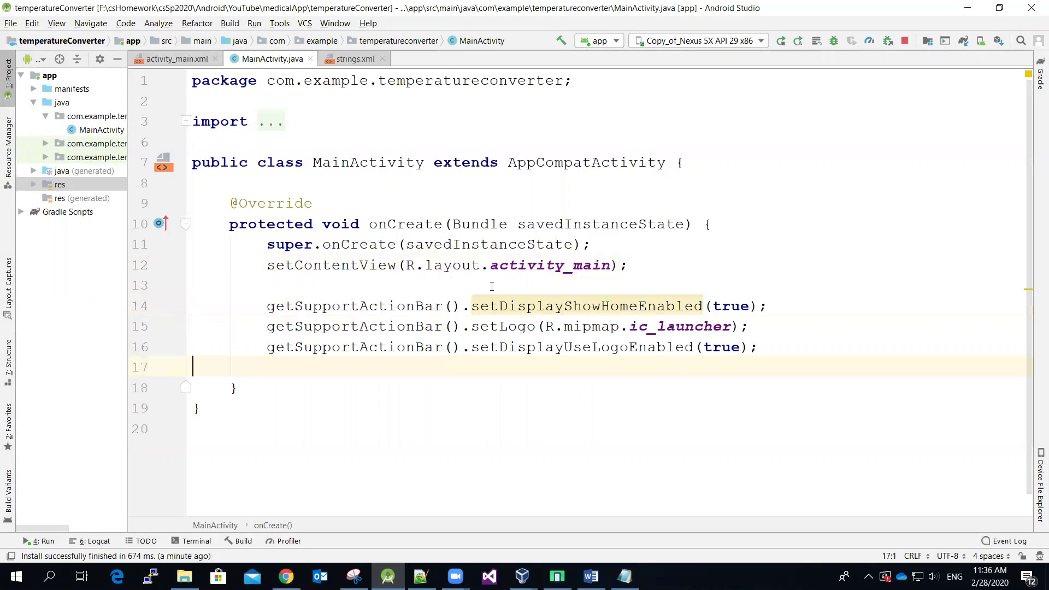
{"action": "left_click", "coordinate": [803, 348]}
{"action": "left_click", "coordinate": [545, 306]}
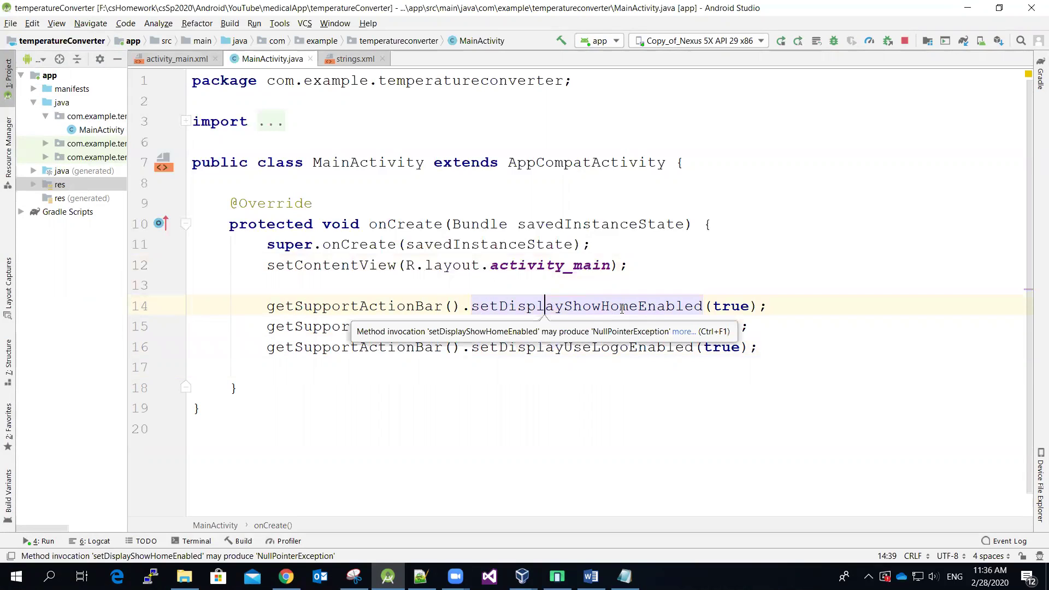
{"action": "left_click", "coordinate": [776, 348]}
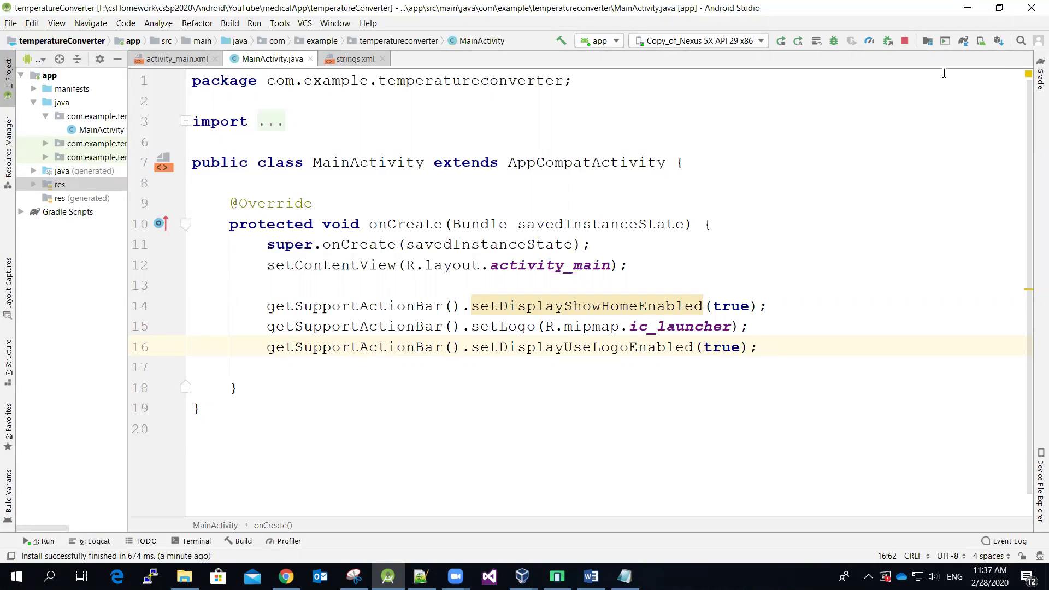
Step: Restore the IDE window and rerun 'app' on the emulator
{"action": "left_click", "coordinate": [1000, 7]}
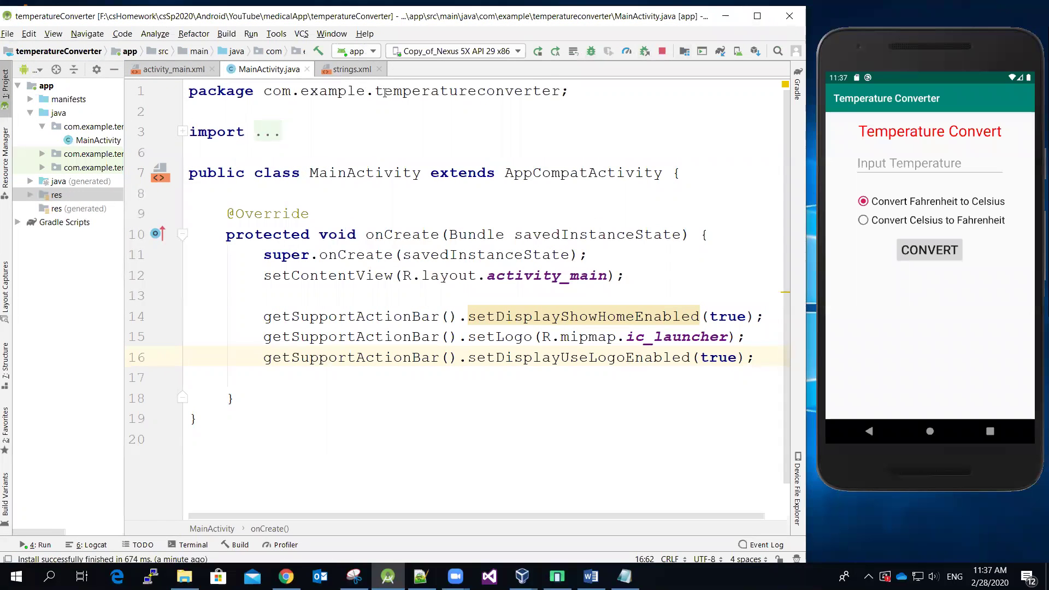
{"action": "left_click", "coordinate": [249, 34]}
{"action": "left_click", "coordinate": [274, 37]}
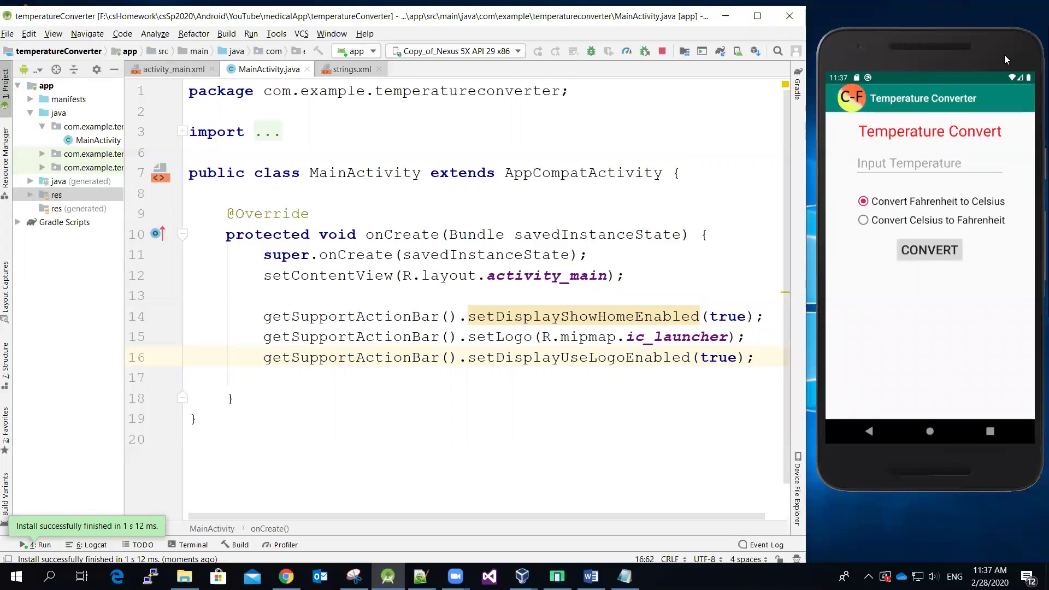
Step: Toggle Celsius-to-Fahrenheit and back, then relaunch Temperature Converter from the app drawer
{"action": "left_click", "coordinate": [863, 221]}
{"action": "left_click", "coordinate": [863, 201]}
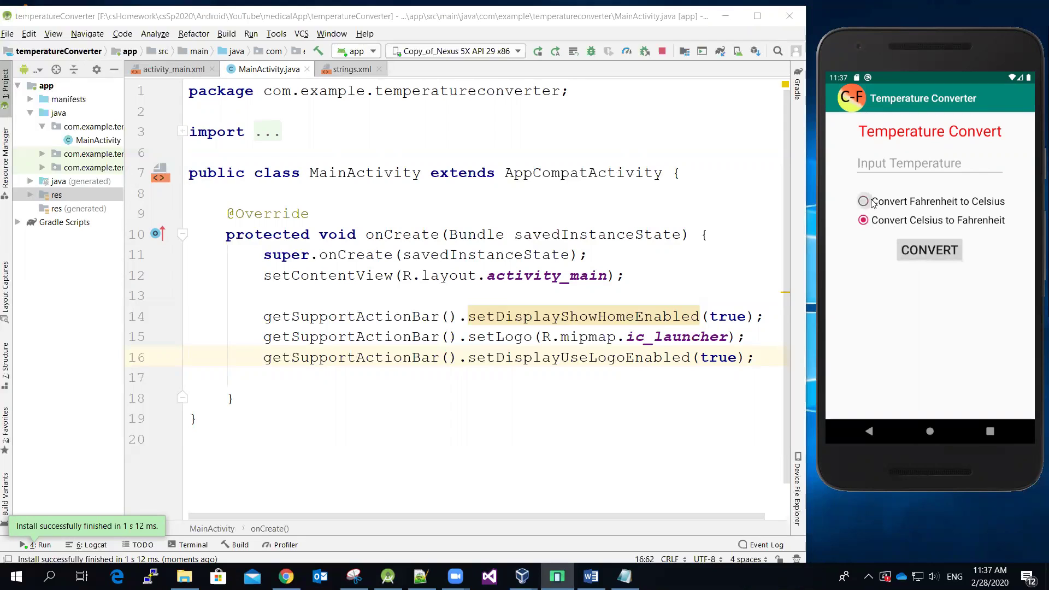
{"action": "left_click", "coordinate": [934, 429]}
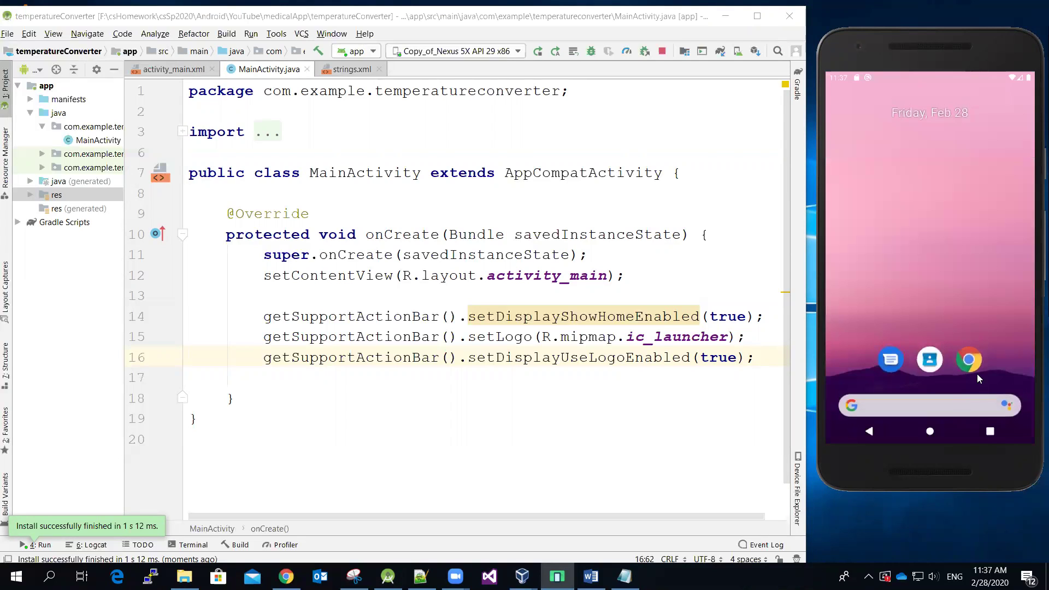
{"action": "left_click_drag", "start_coordinate": [976, 373], "coordinate": [992, 336]}
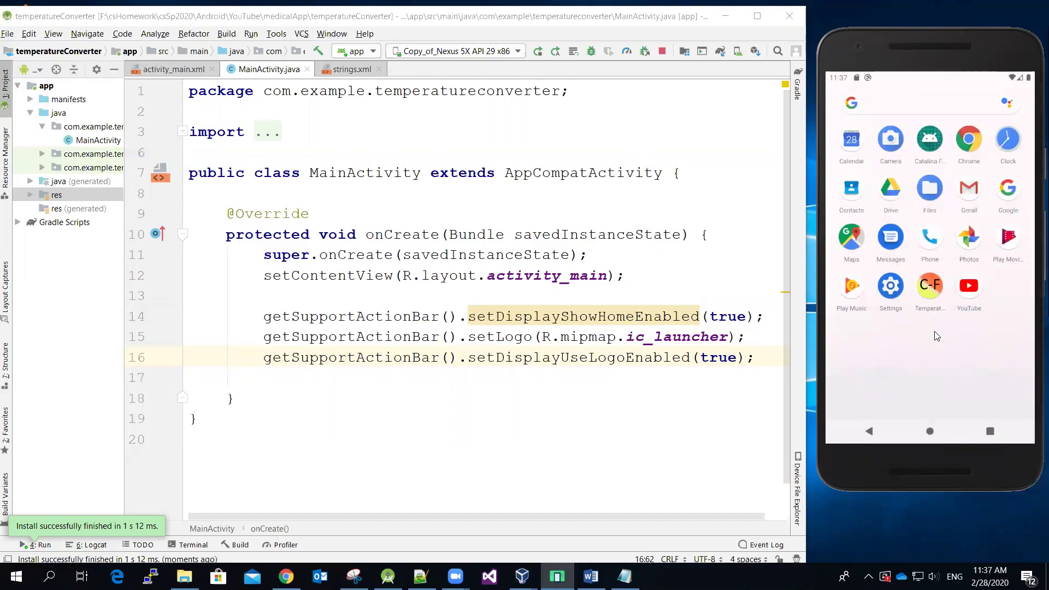
{"action": "left_click", "coordinate": [928, 289]}
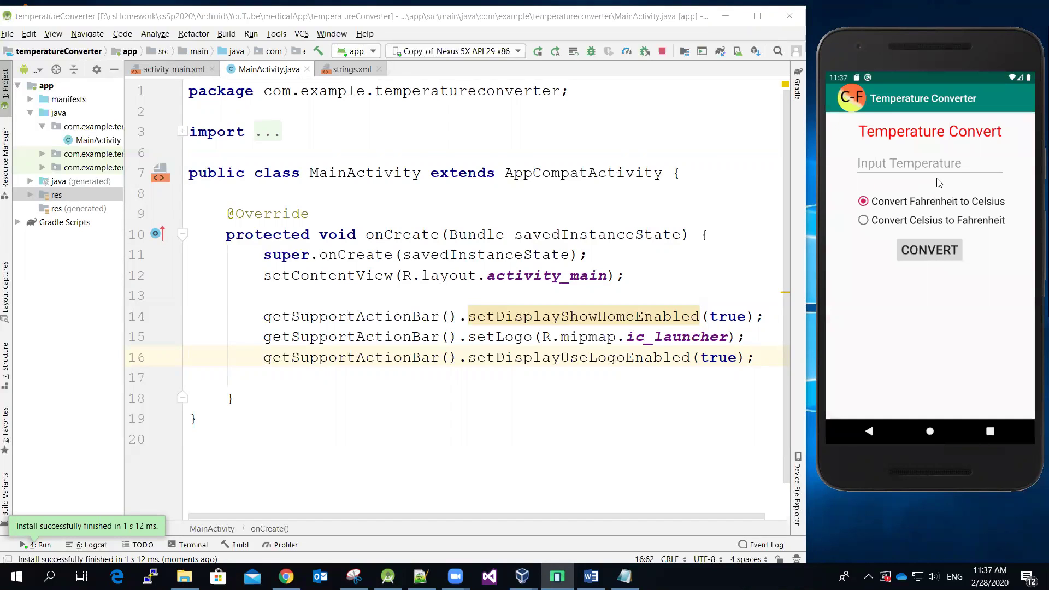